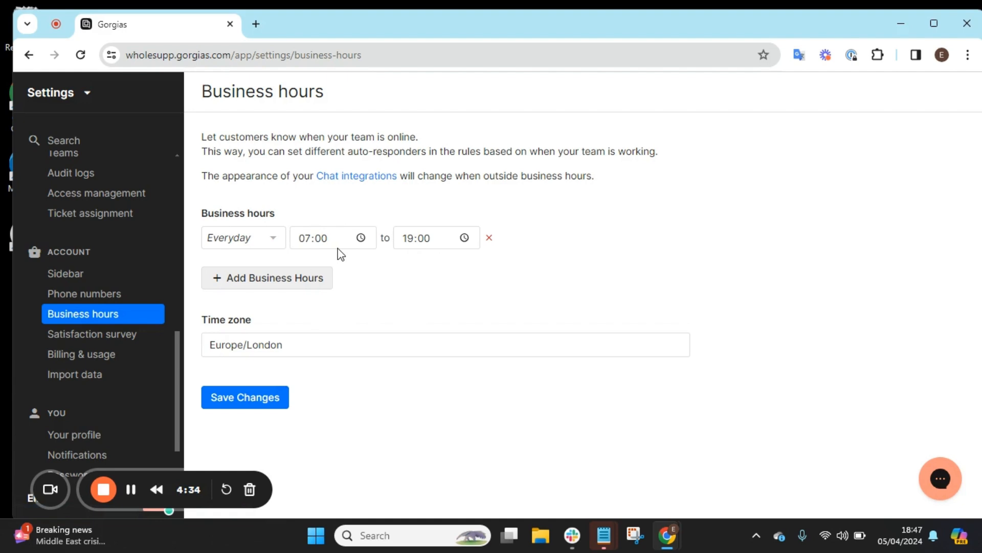
Check which day options are available for the existing business hours entry, leaving the selection as is
left_click(259, 242)
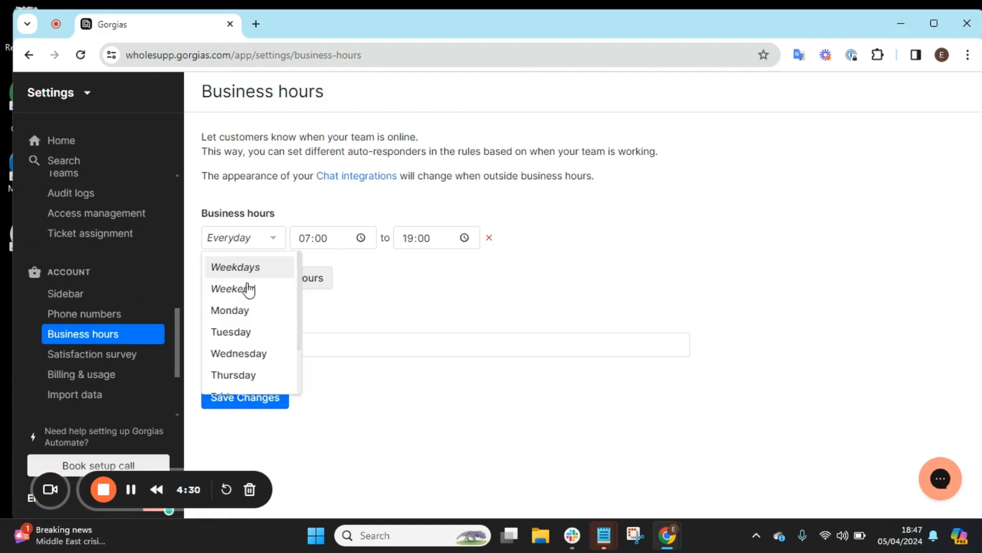
scroll(265, 352, "down", 1)
scroll(266, 353, "up", 1)
left_click(573, 273)
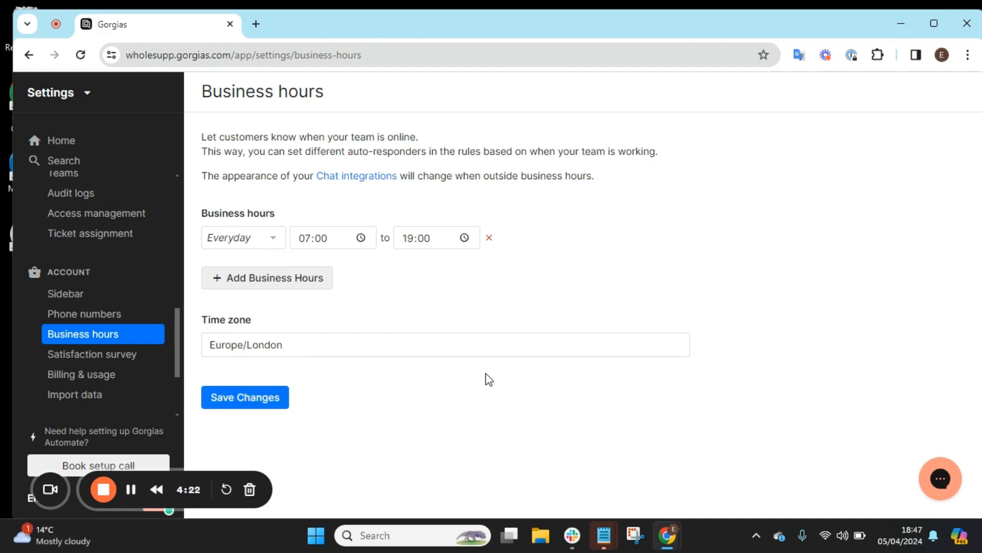
Go to the Rules settings and start creating a new custom rule
scroll(152, 329, "up", 5)
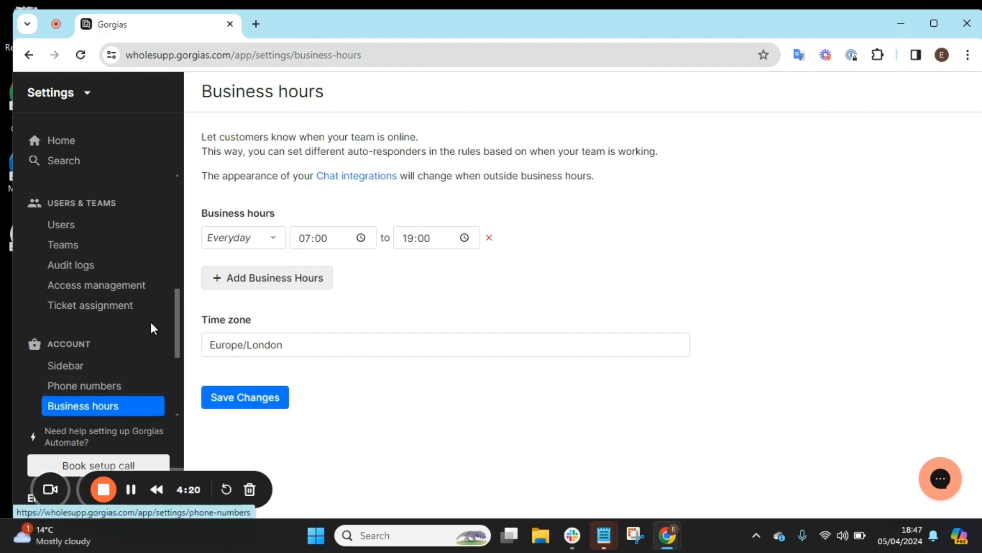
scroll(153, 330, "up", 2)
left_click(65, 340)
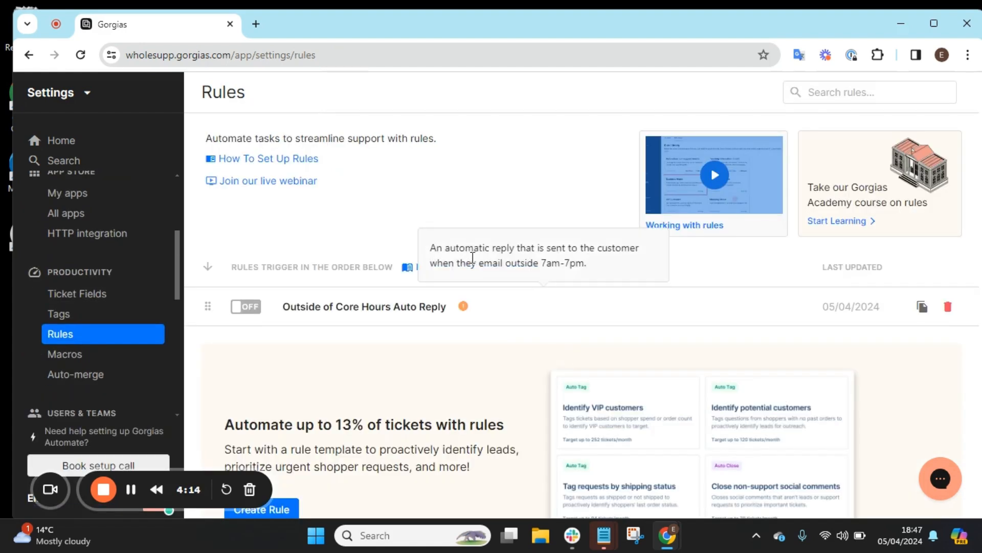
scroll(392, 383, "down", 1)
scroll(358, 383, "down", 1)
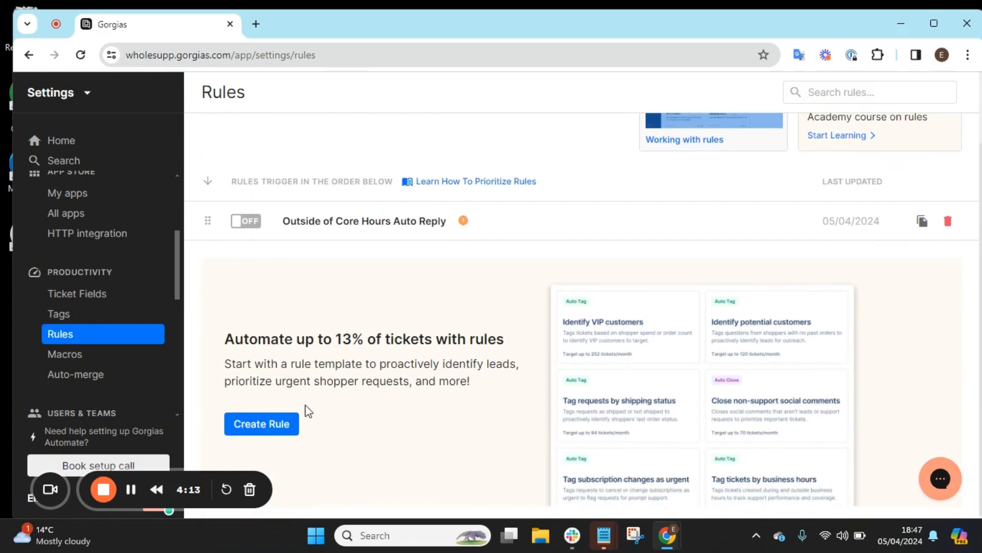
left_click(271, 433)
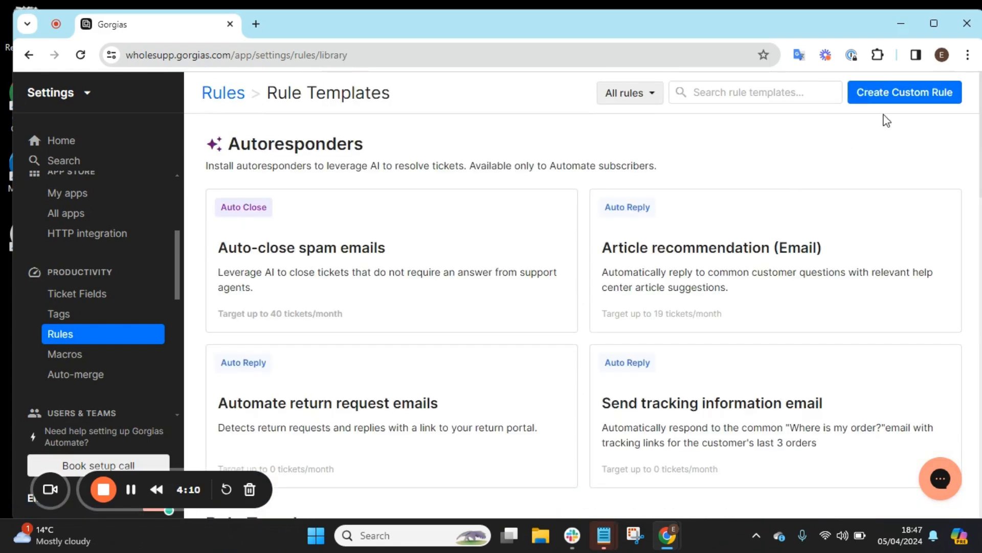
left_click(902, 94)
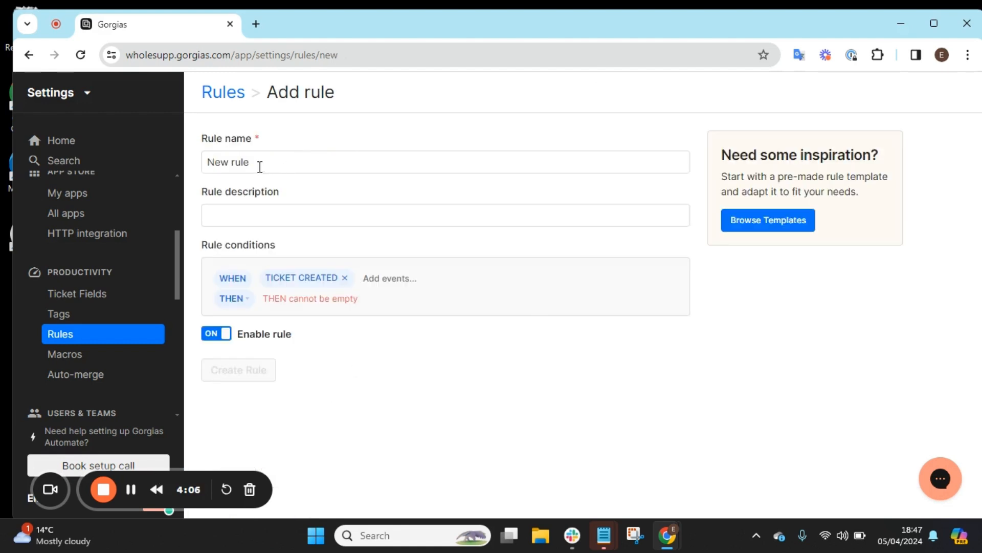
Name the new rule "Outside Business Hours Auto Reply"
left_click_drag(250, 162, 207, 160)
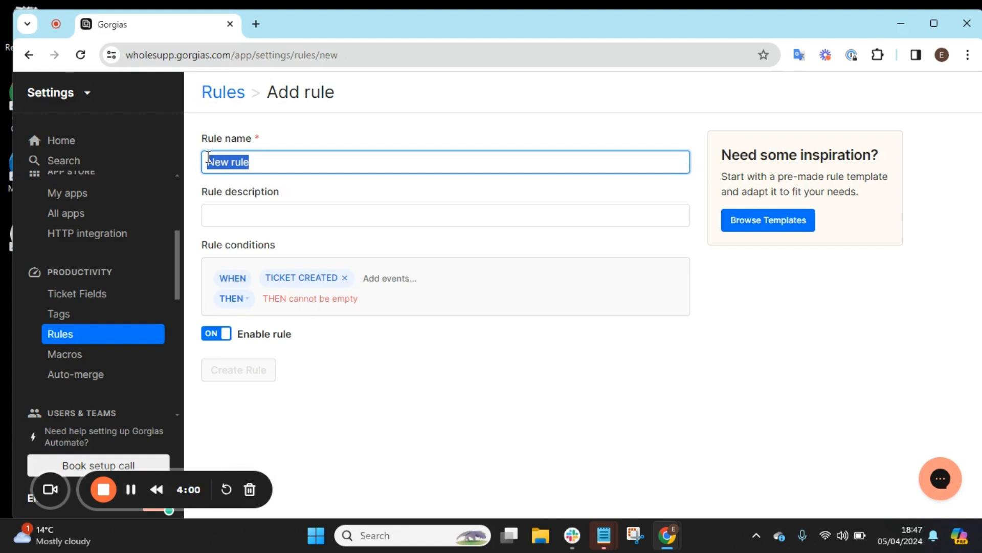
type("B")
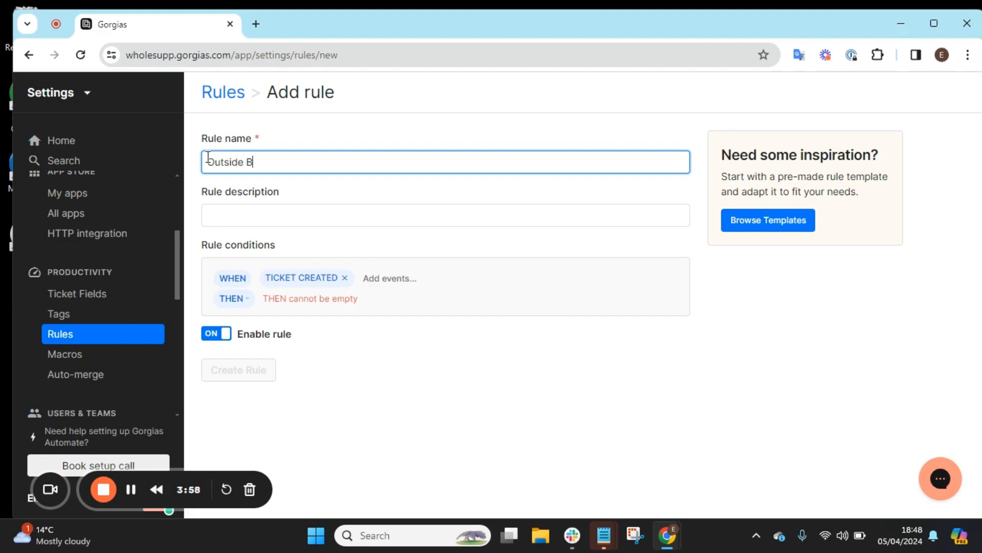
type("usiness Hpurs ")
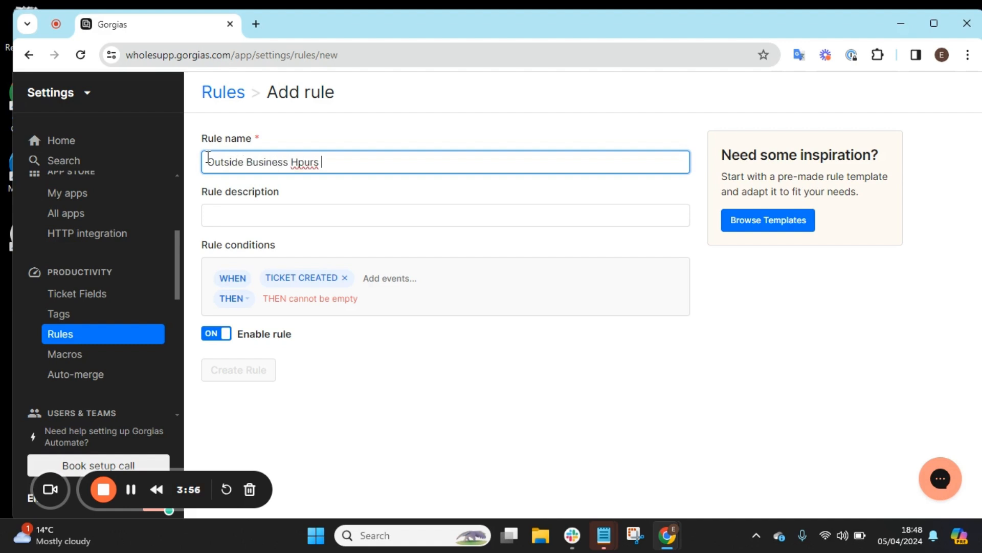
type("Auto Rep")
key("BackSpace")
type("o")
left_click(269, 221)
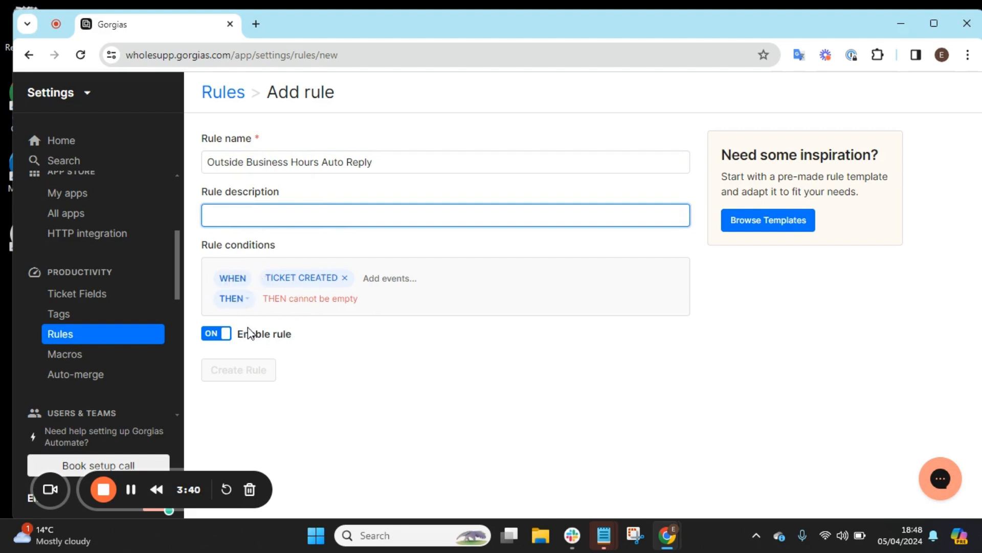
left_click(133, 493)
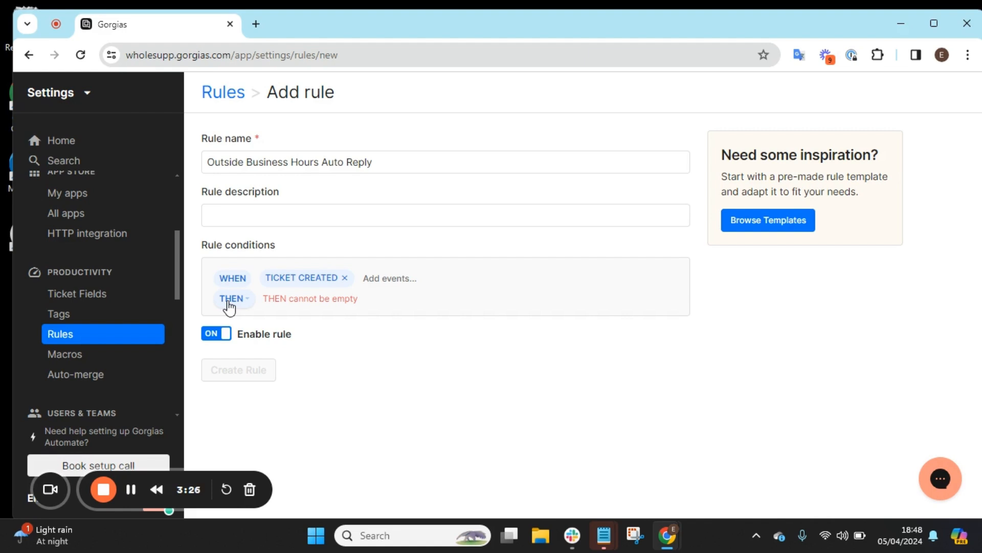
Add an IF statement for ticket status open, with an AND condition that the ticket channel is Email
left_click(228, 305)
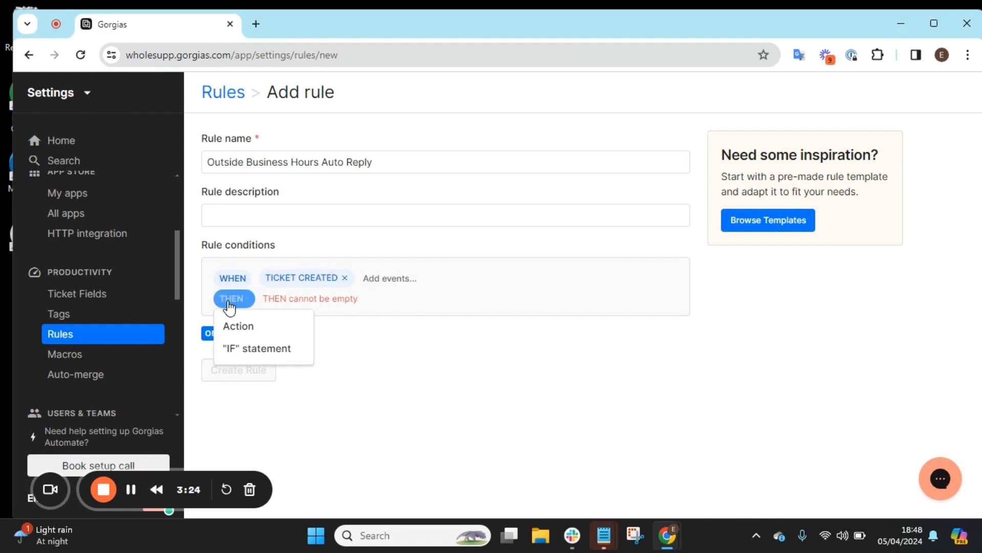
left_click(231, 351)
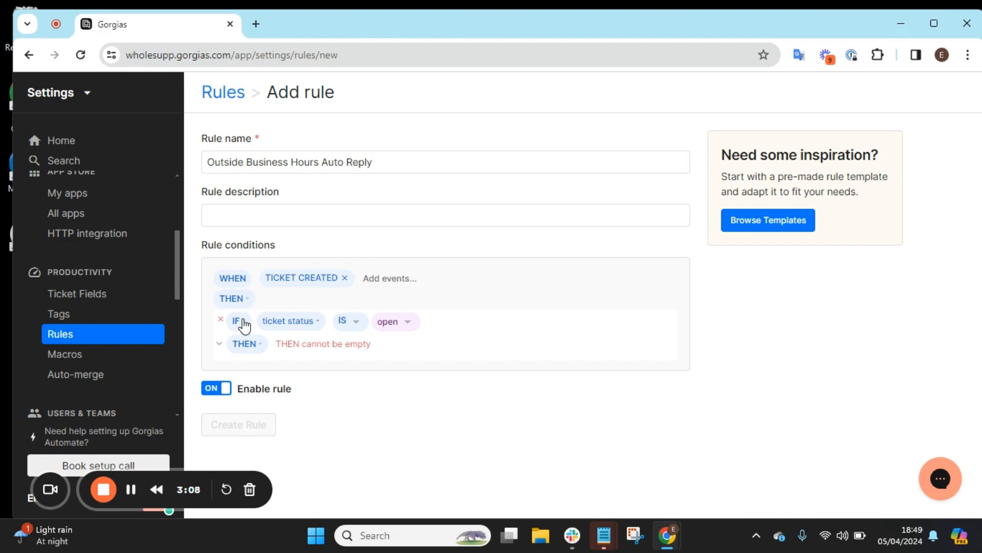
left_click(241, 323)
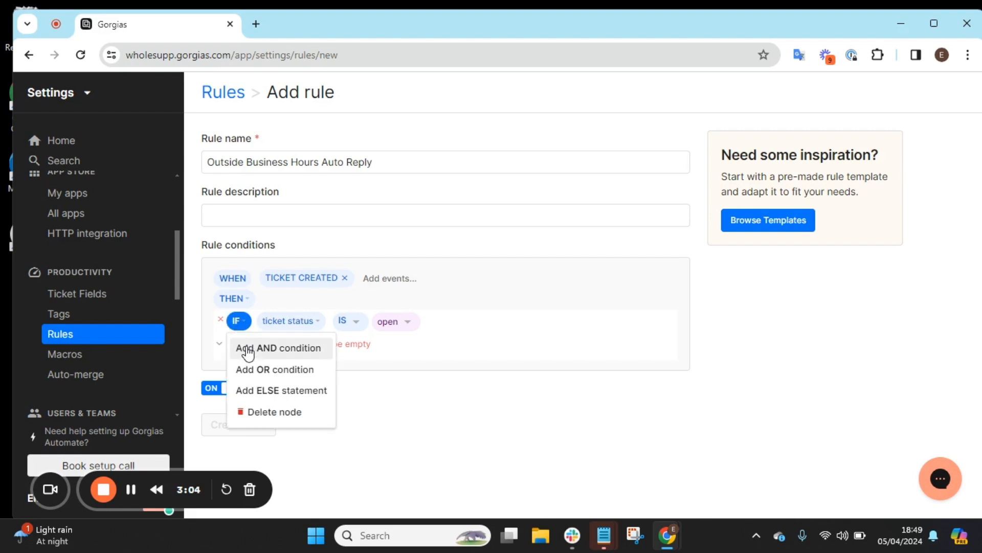
left_click(249, 352)
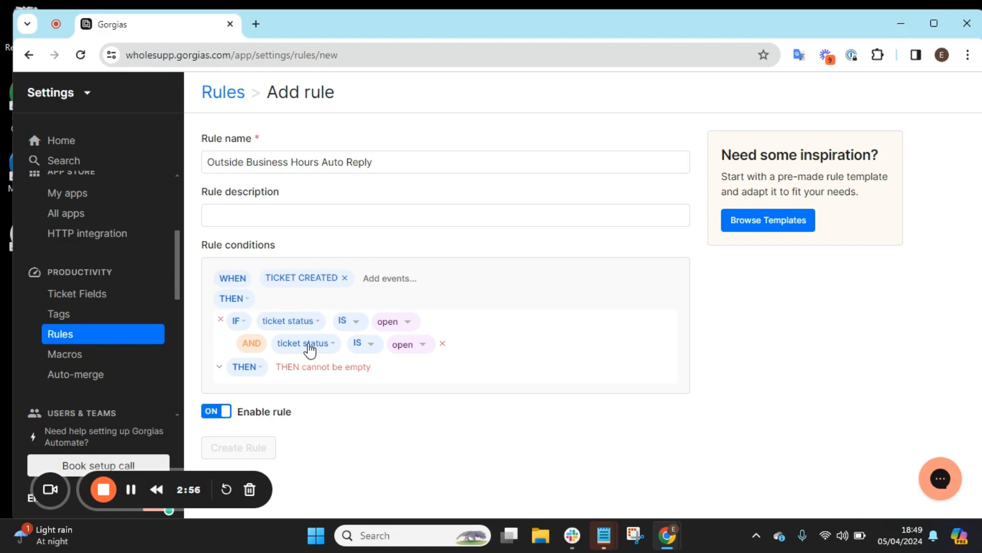
left_click(293, 349)
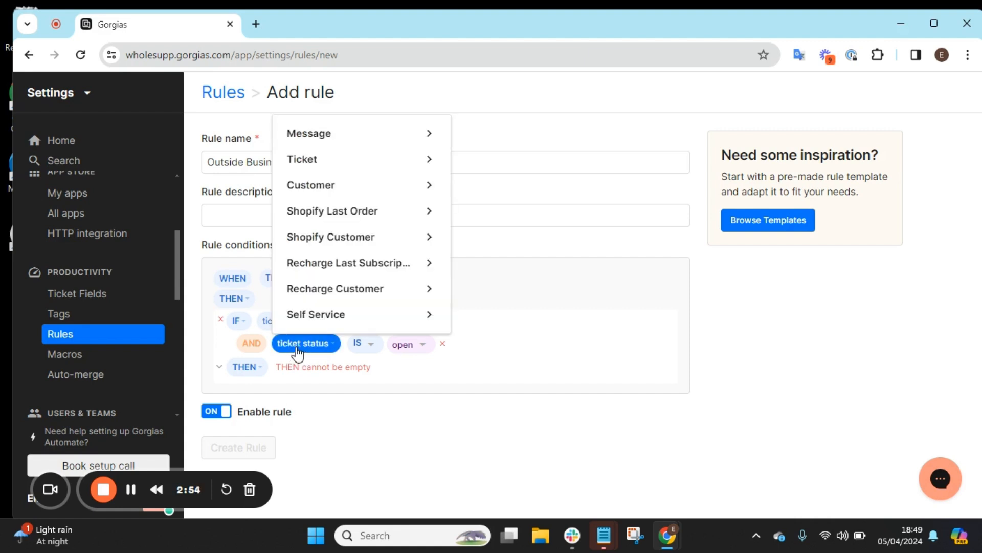
left_click(324, 160)
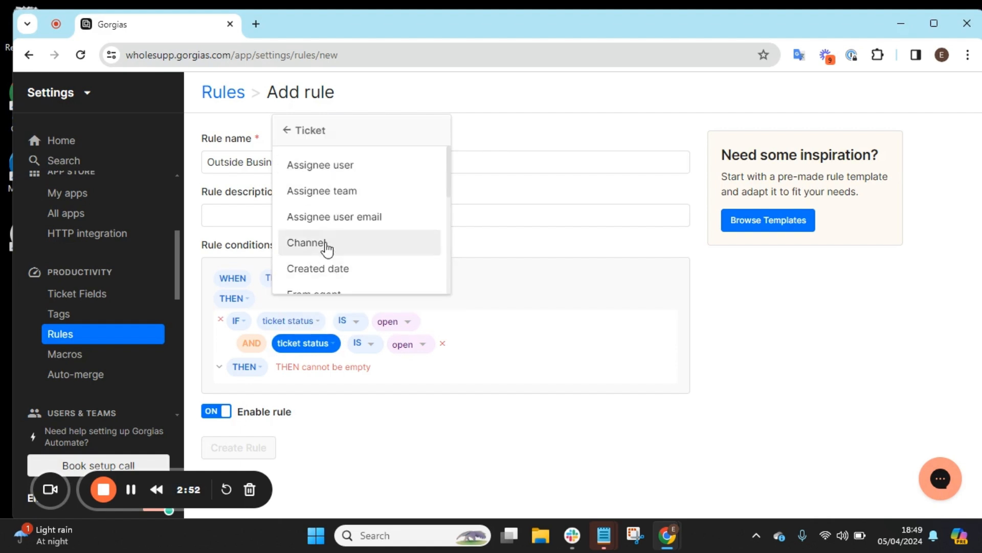
left_click(327, 248)
left_click(419, 344)
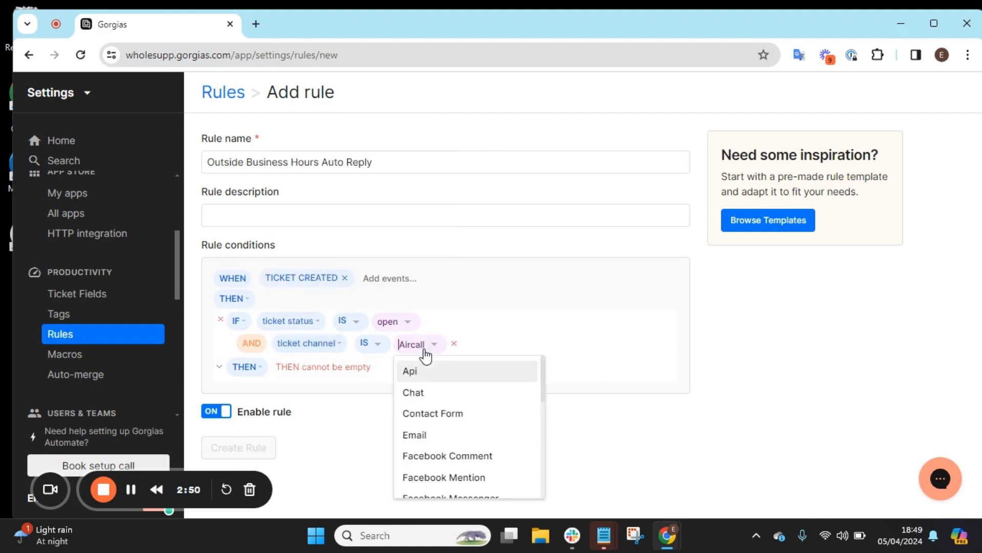
left_click(429, 440)
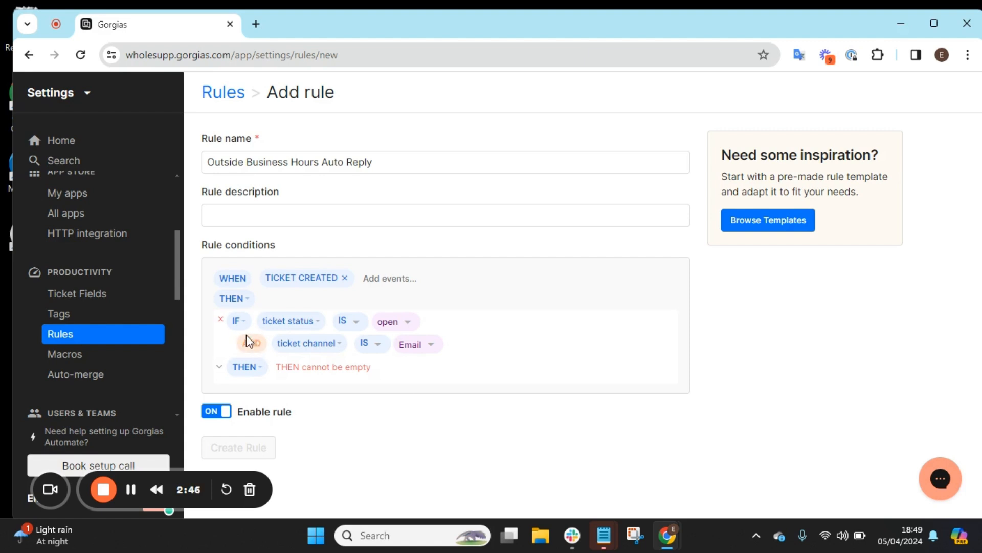
Add another AND condition requiring the ticket's created date to be outside business hours
left_click(236, 325)
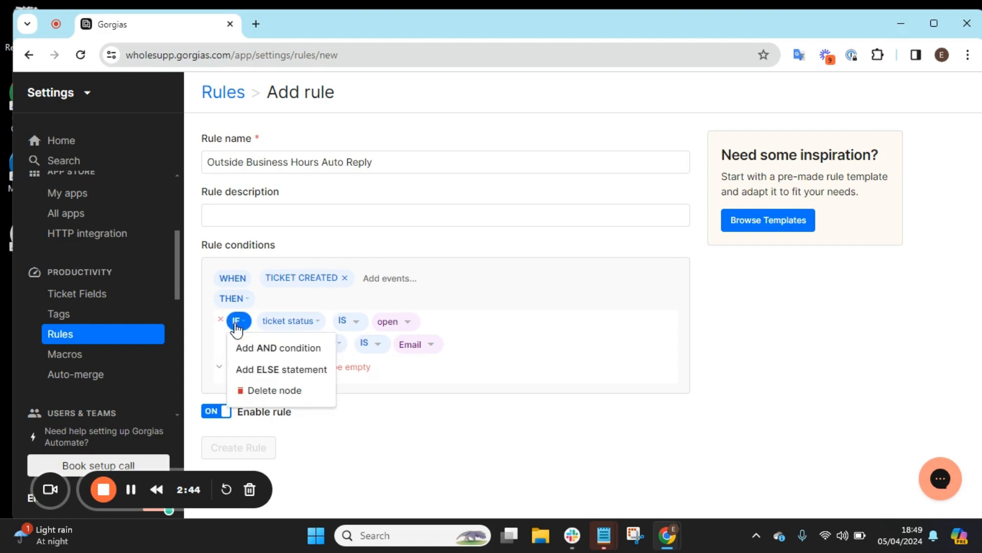
left_click(247, 352)
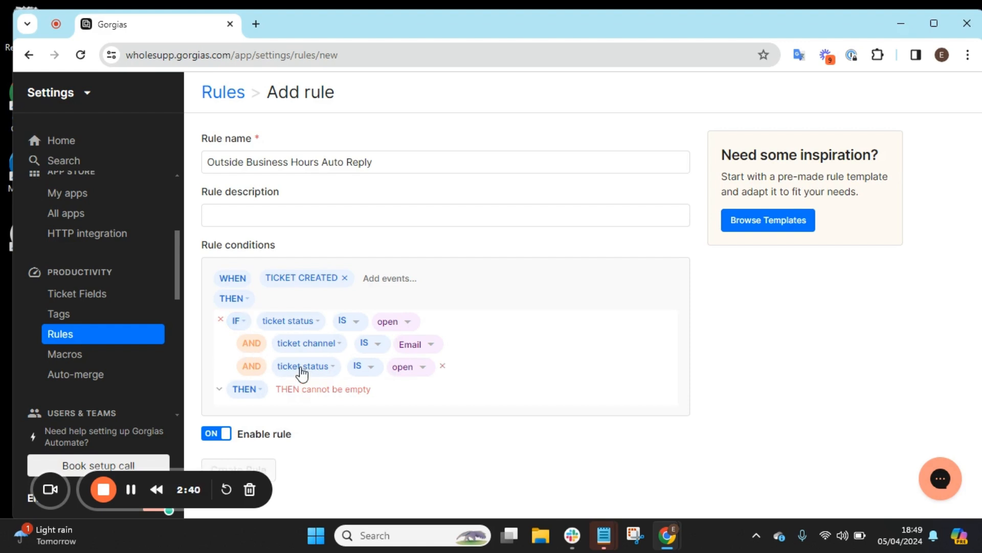
left_click(301, 368)
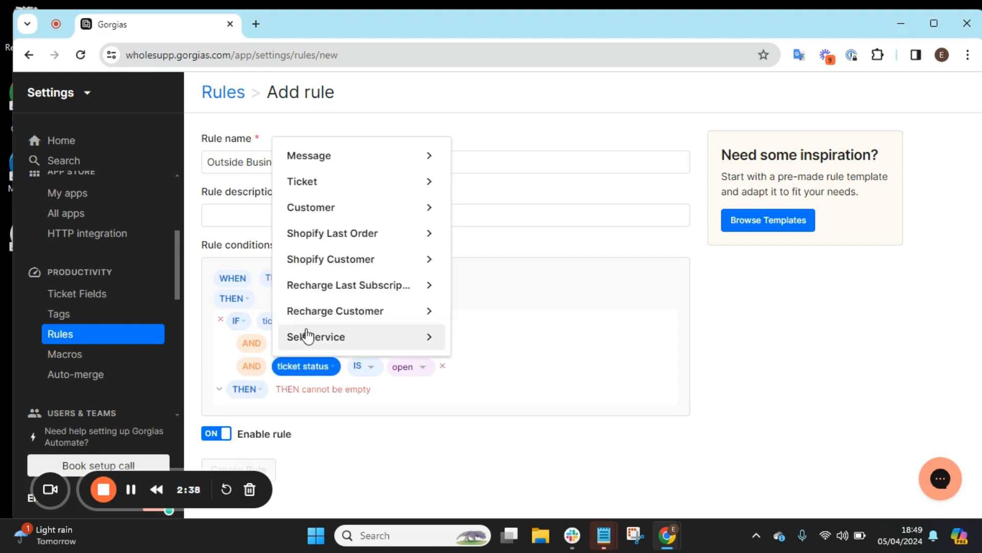
left_click(308, 193)
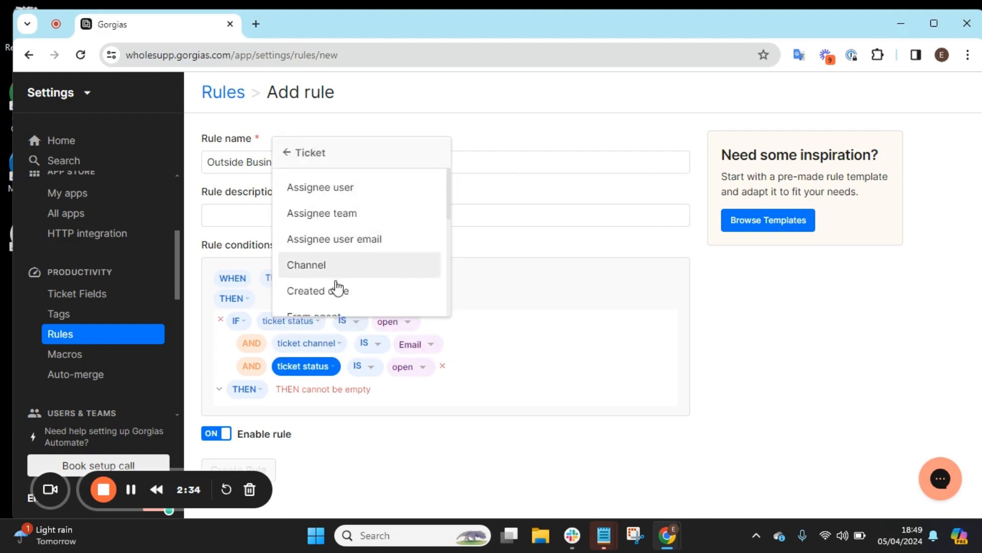
left_click(328, 290)
left_click(424, 378)
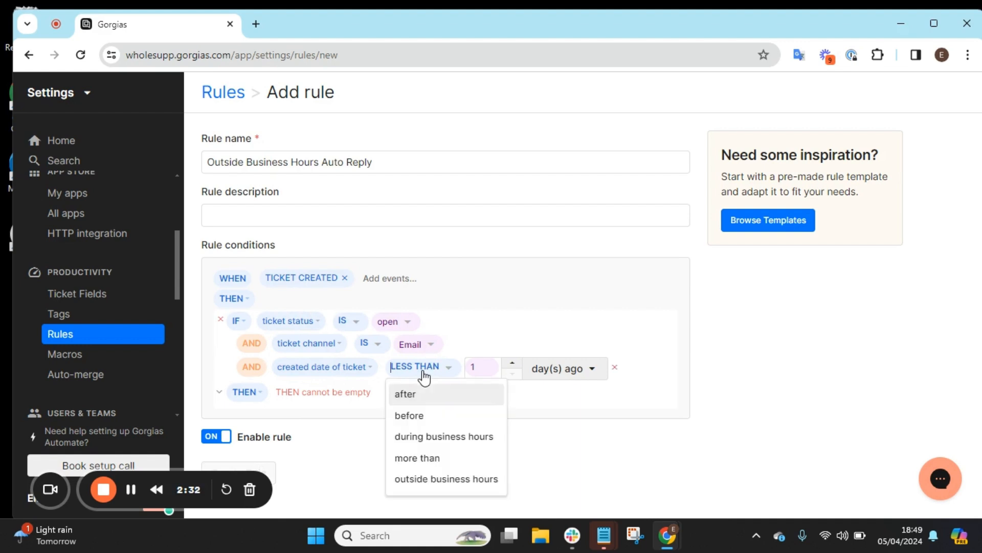
left_click(433, 484)
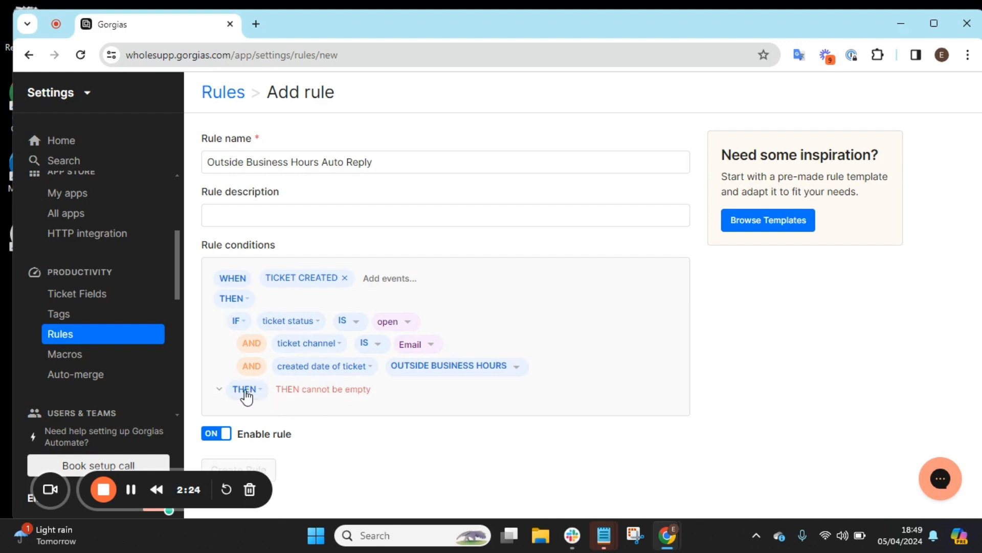
Add a "Reply to customer" action under the IF statement's THEN branch
left_click(245, 390)
left_click(259, 416)
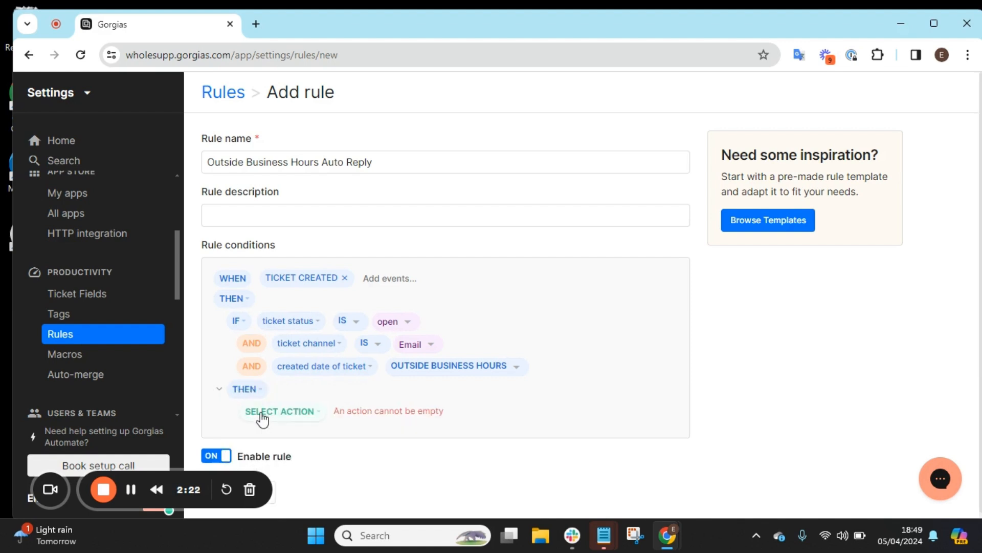
left_click(296, 419)
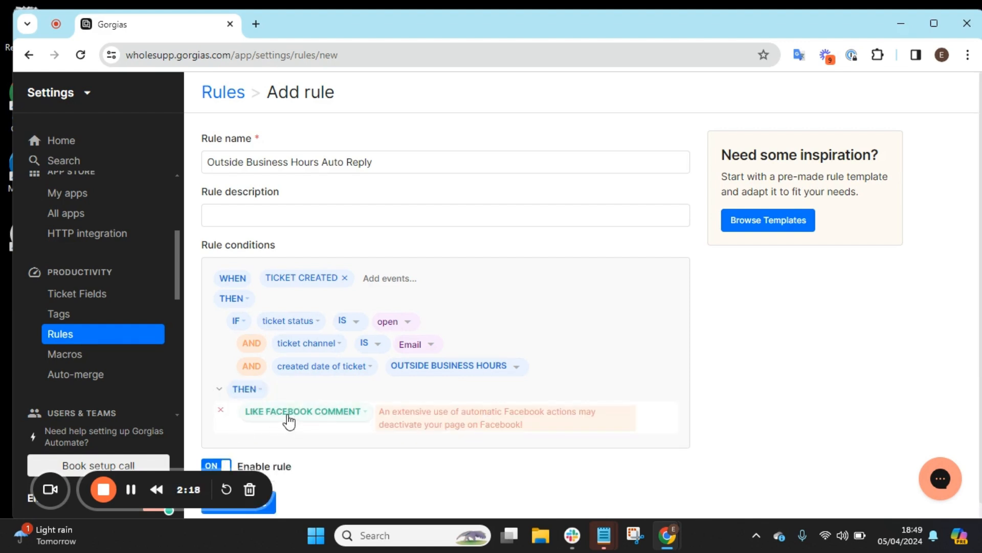
left_click(290, 420)
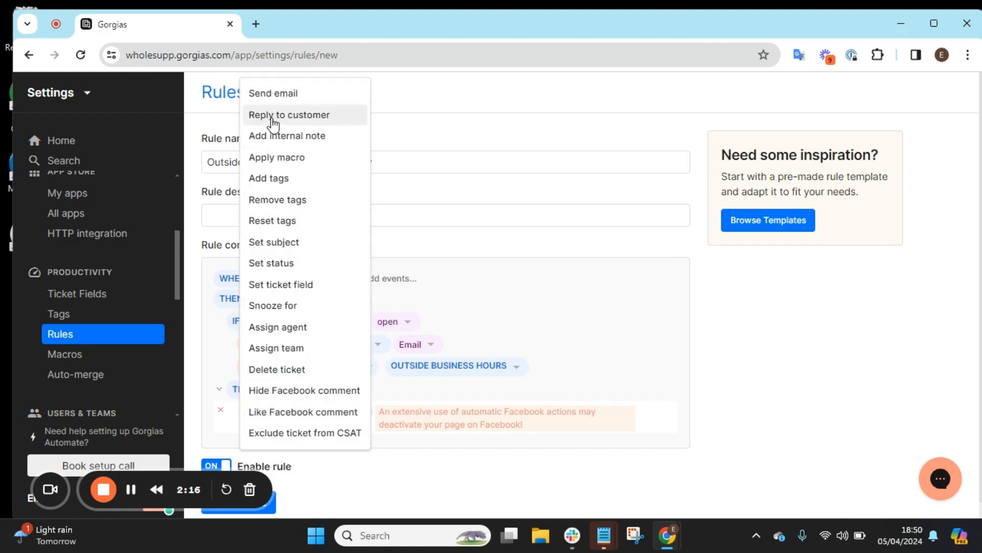
left_click(272, 117)
Begin the reply body with "Hello" followed by the Customer first name variable and a comma
scroll(453, 344, "down", 7)
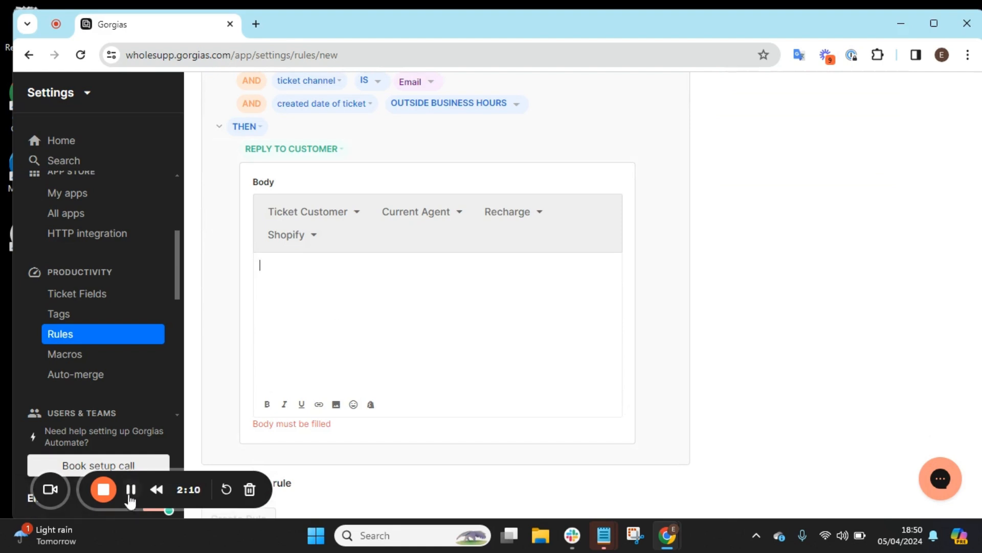
type("Hello")
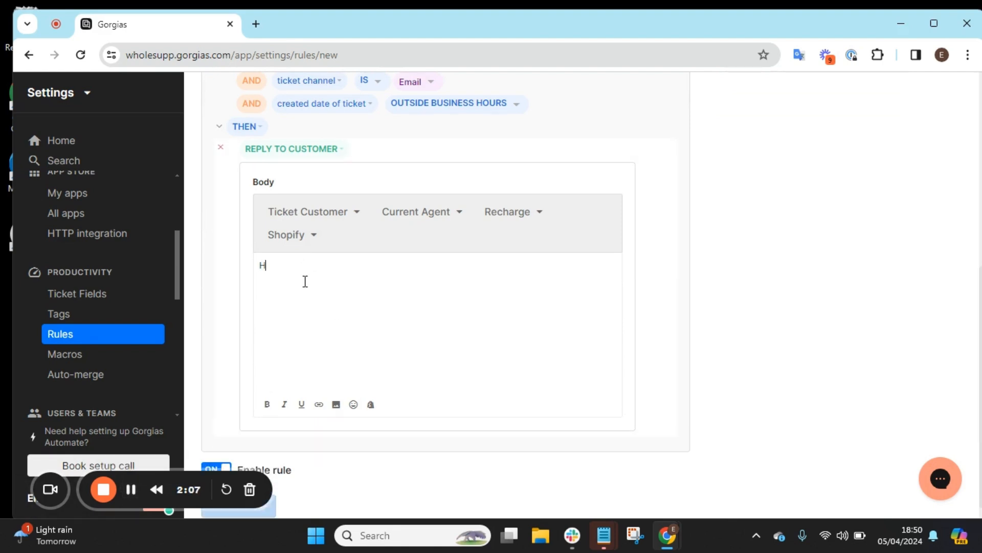
left_click(323, 211)
left_click(324, 241)
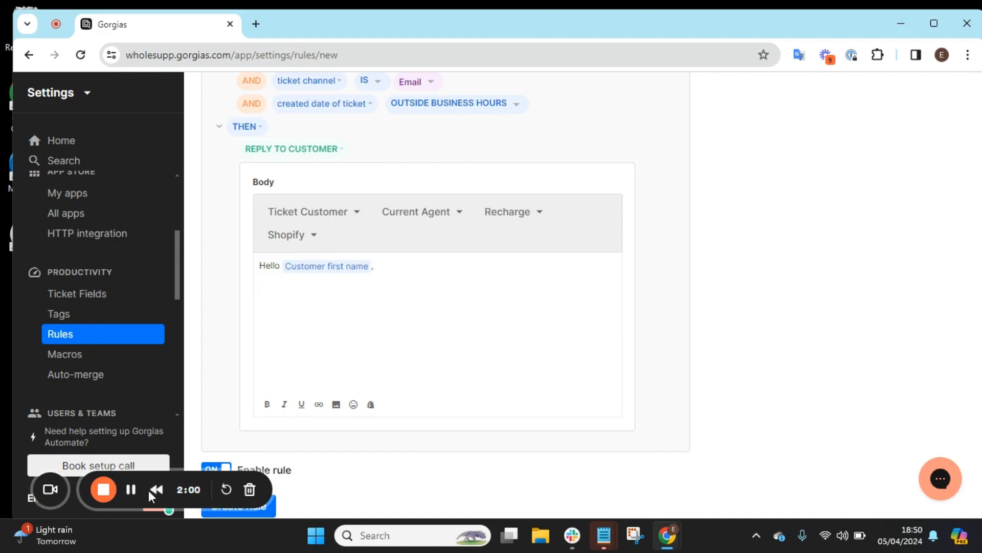
left_click(131, 489)
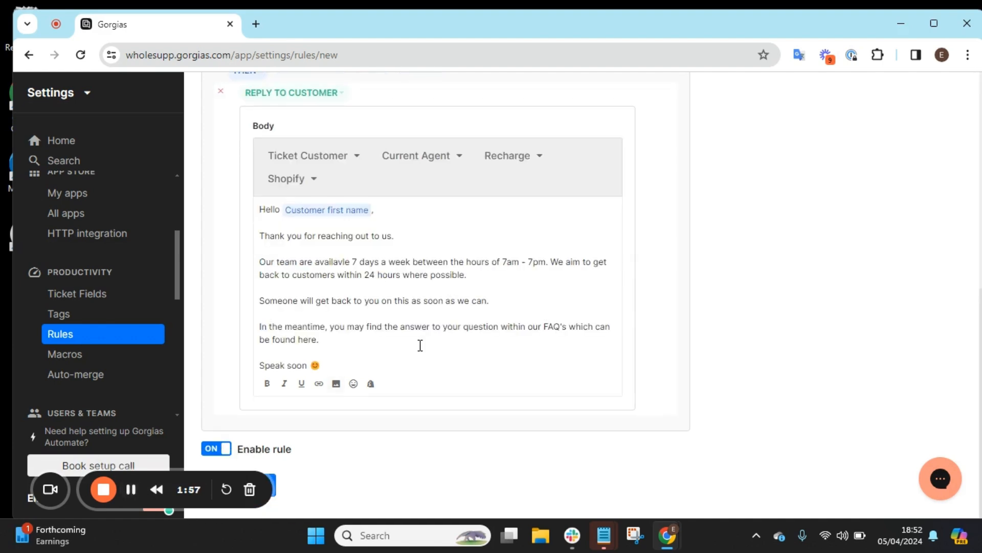
Review the reply message, highlighting the "24 hours" response time and the word "here" in the FAQ sentence
mouse_move(317, 213)
left_click_drag(364, 275, 400, 275)
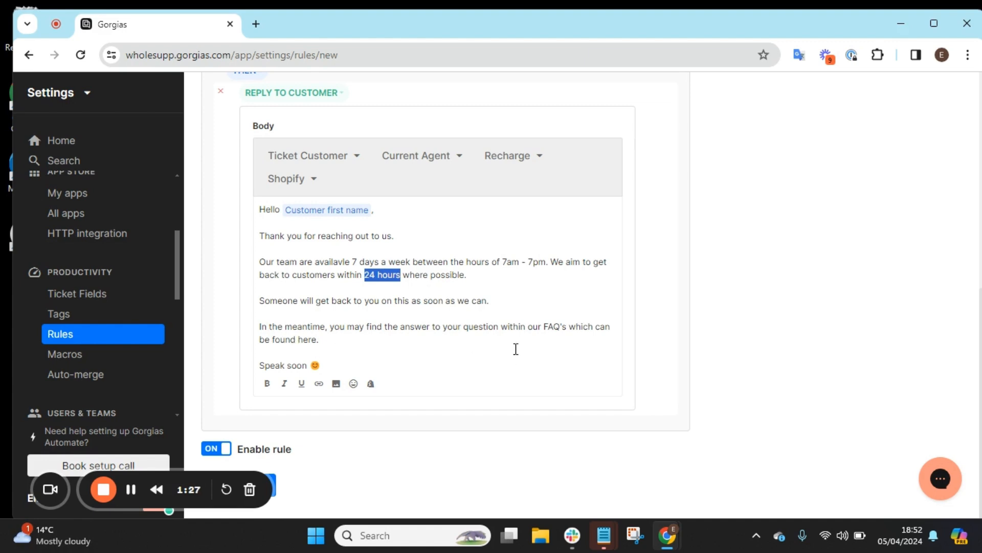
double_click(306, 340)
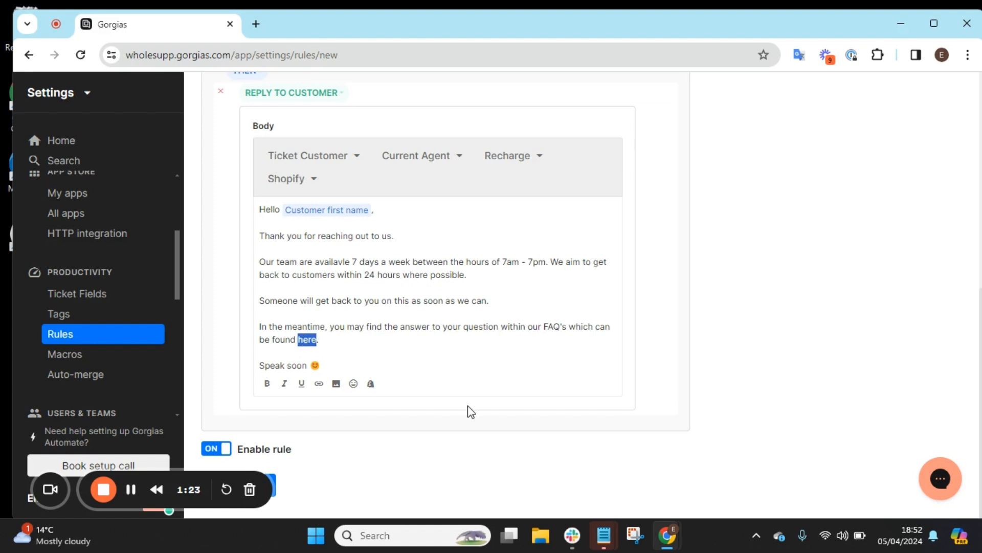
left_click(319, 385)
type("www.com.com")
left_click(371, 373)
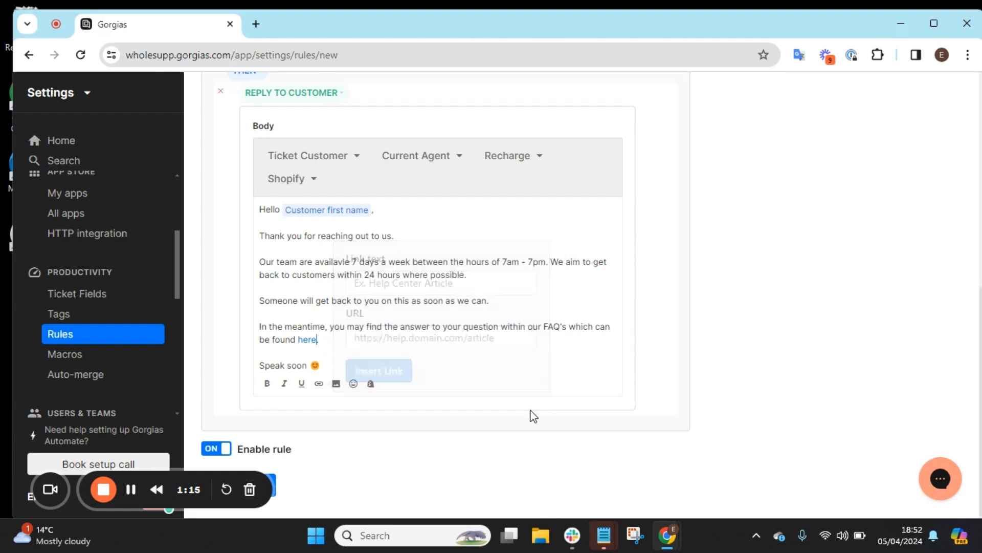
mouse_move(311, 338)
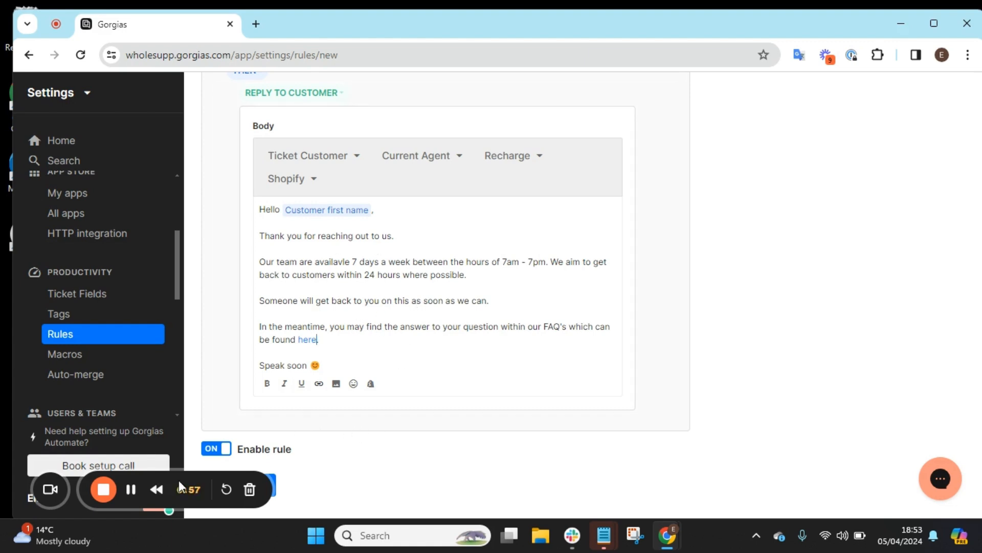
left_click_drag(146, 479, 129, 421)
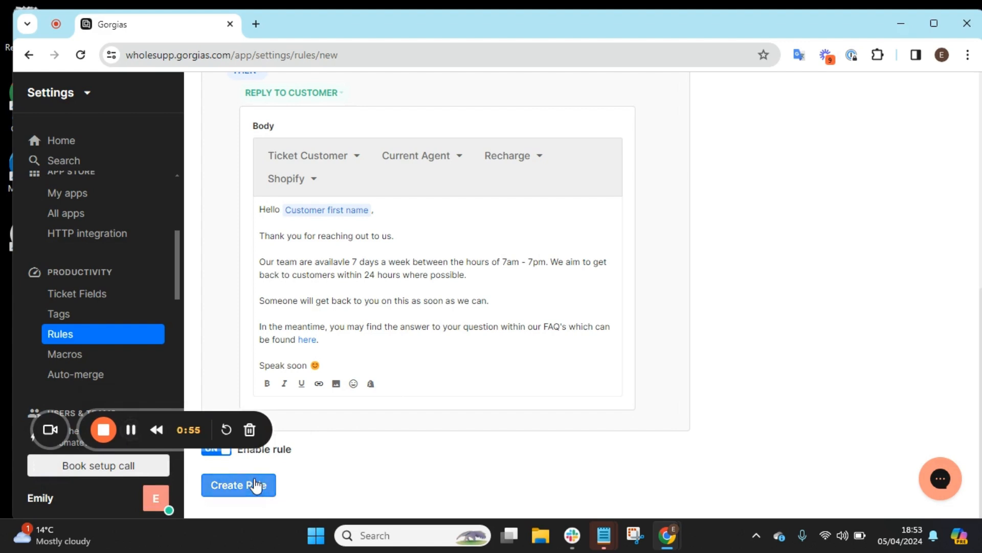
left_click_drag(173, 417, 324, 397)
left_click_drag(566, 313, 799, 234)
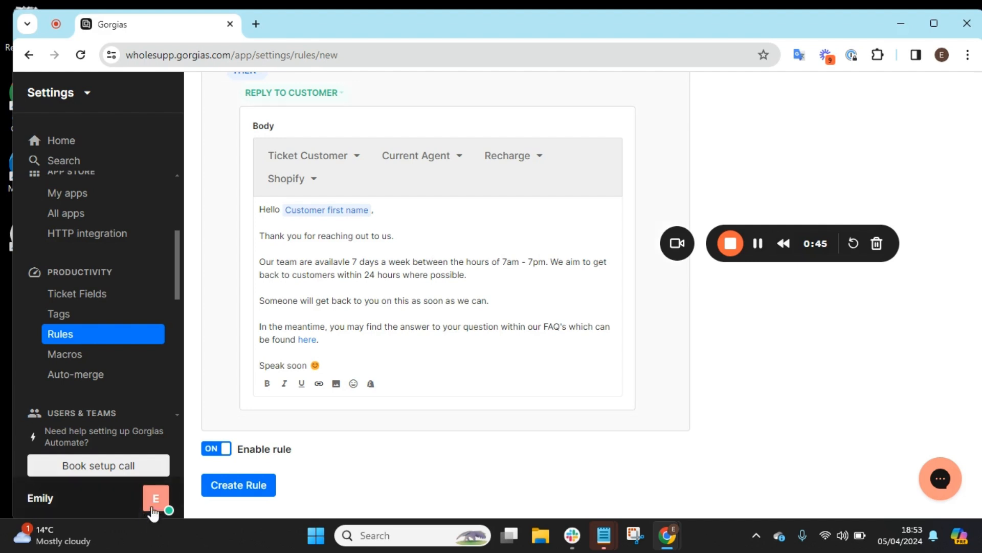
Switch off the new rule's Enable rule setting and look over the rule's conditions and reply
left_click(214, 452)
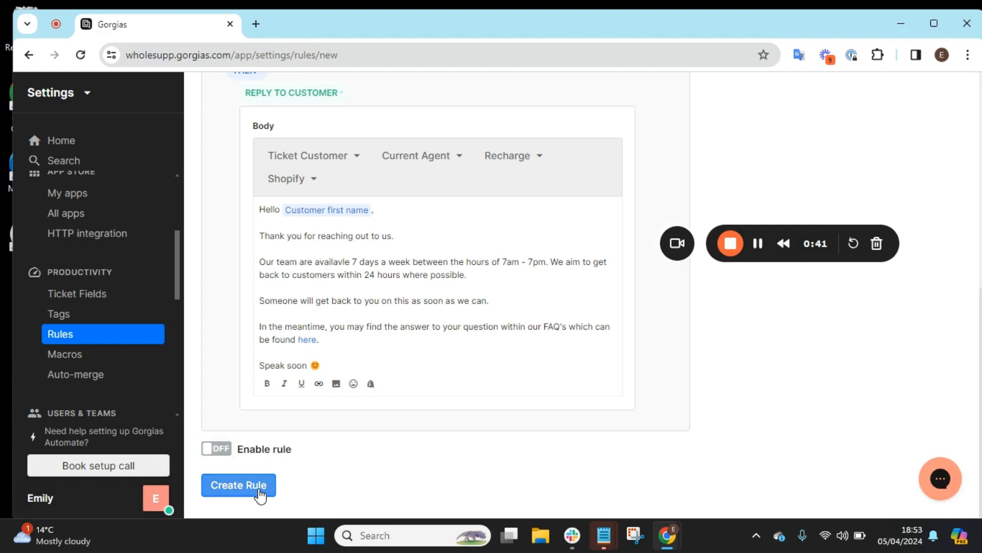
scroll(396, 337, "up", 5)
scroll(396, 335, "down", 3)
scroll(396, 335, "down", 2)
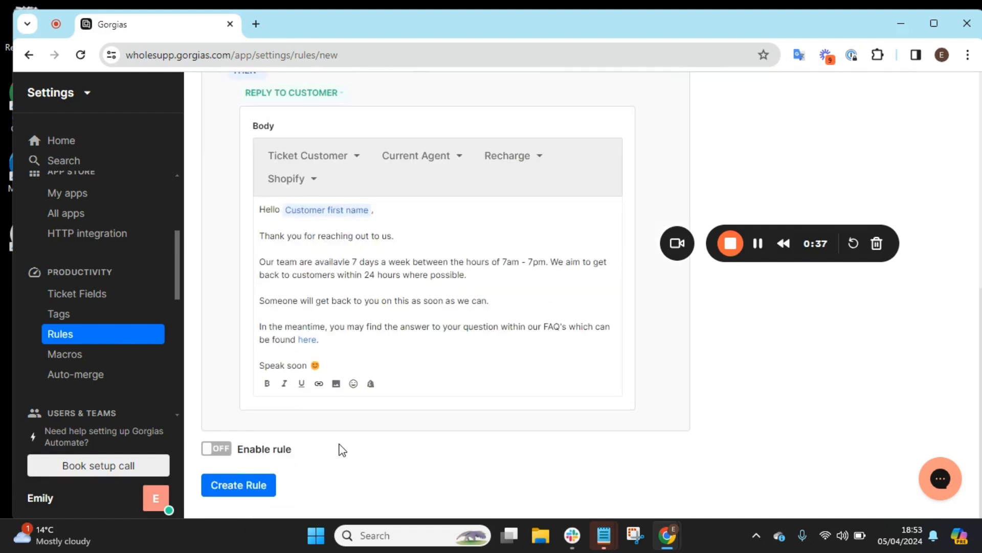